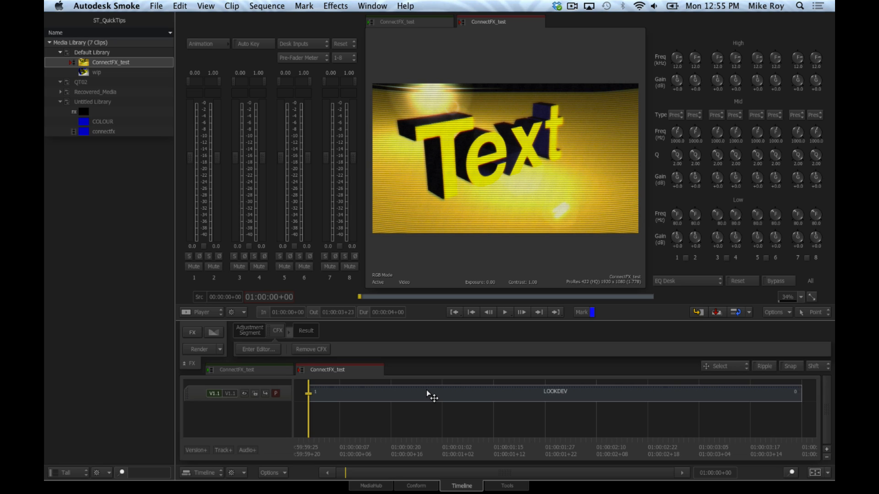
Step: Open the LOOKDEV segment's ConnectFX schematic and scrub the Action node's animation to 00:48:01:27
double_click(431, 394)
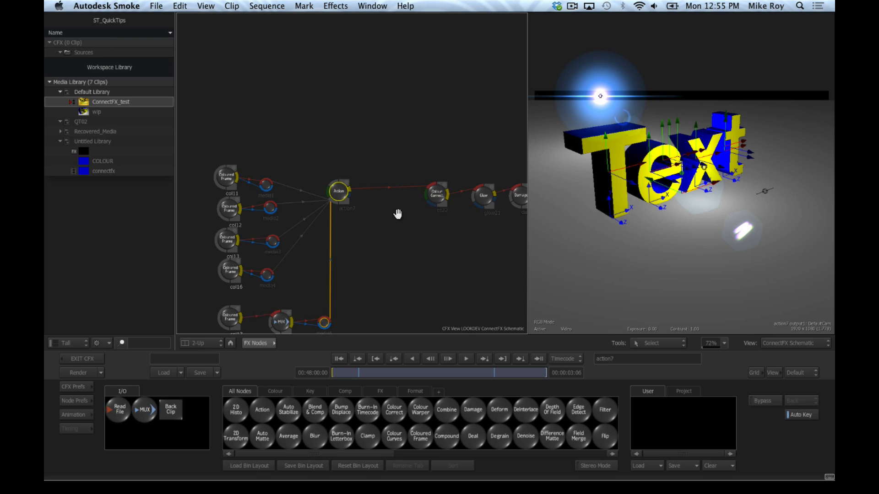
drag(398, 211, 396, 169)
drag(422, 216, 443, 183)
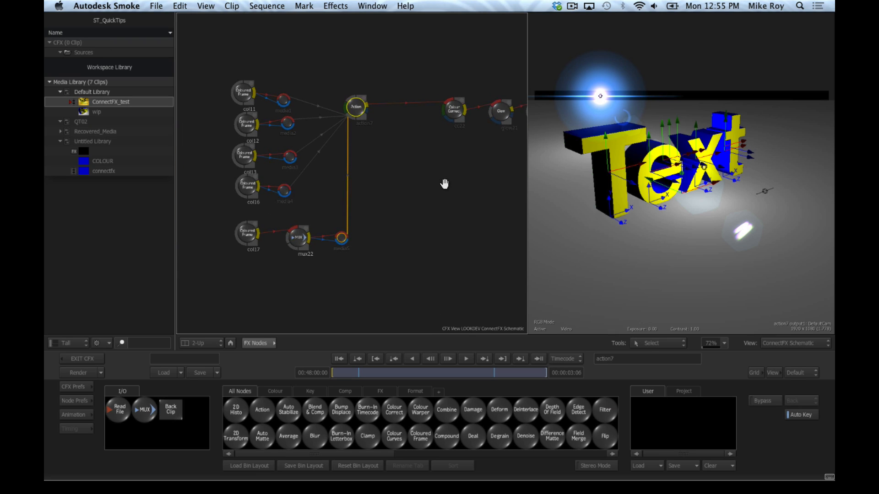
double_click(356, 108)
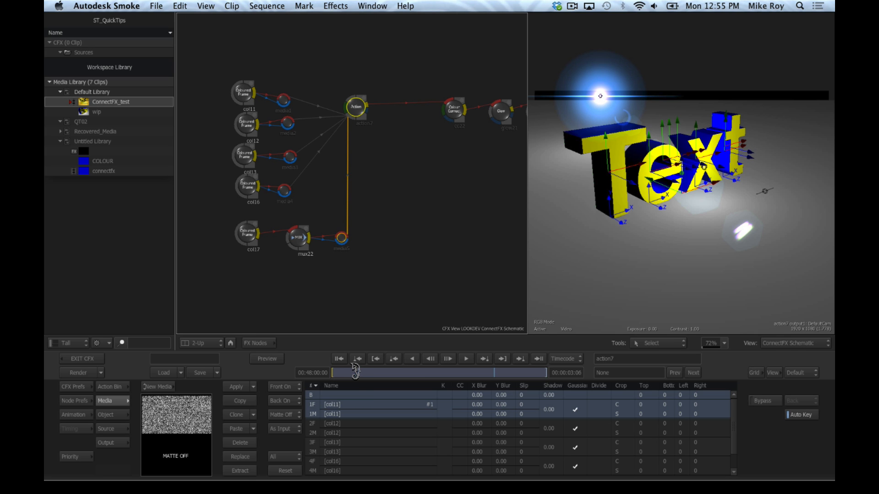
drag(356, 371, 460, 347)
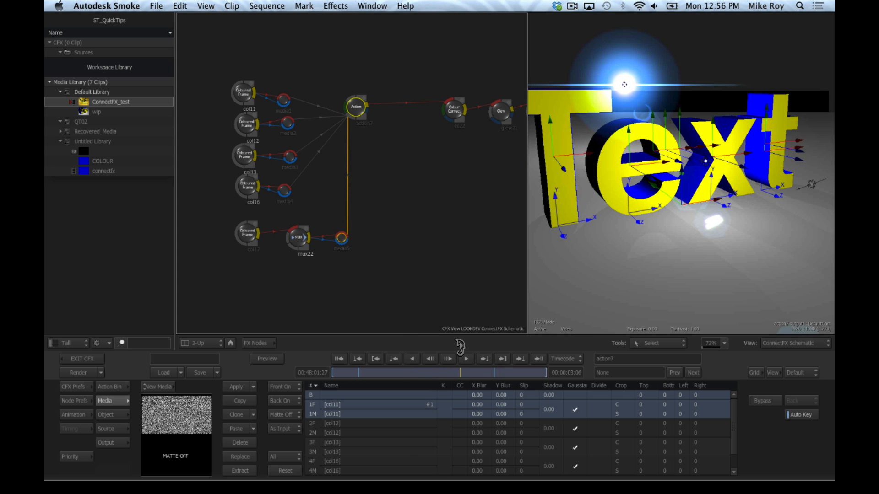
Step: Compare the results of the Colour Correct, Glow, Damage and Regrain nodes along the chain
drag(403, 157, 270, 182)
click(344, 132)
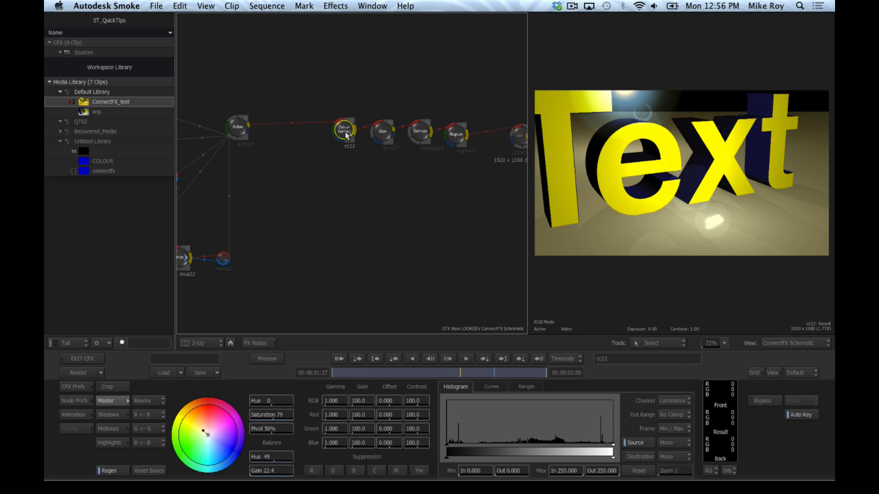
click(383, 133)
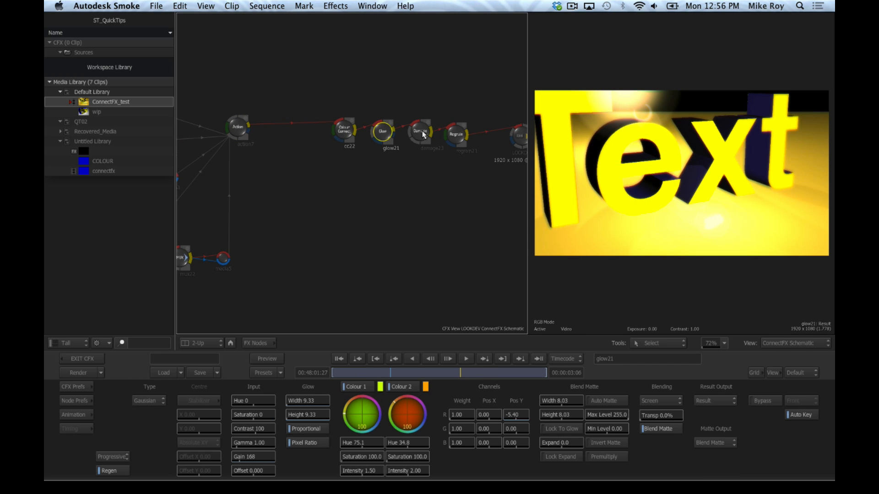
click(422, 133)
click(457, 136)
click(343, 132)
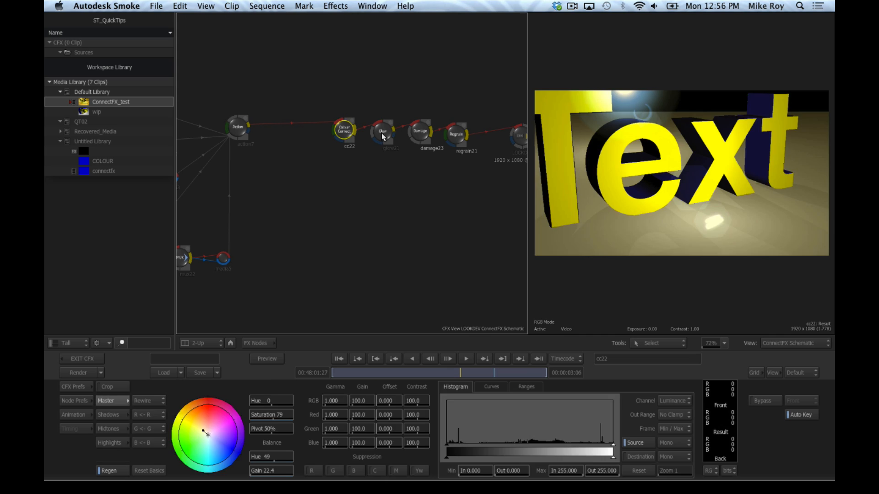
click(382, 134)
click(420, 132)
click(455, 134)
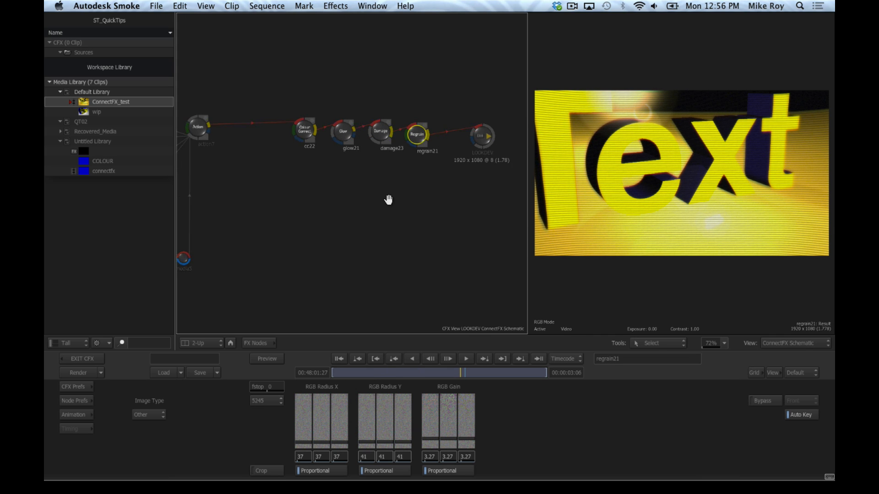
Step: Review the Action and Colour Correct results and trace the node flow from the media inputs to the LOOKDEV output
drag(260, 213, 337, 207)
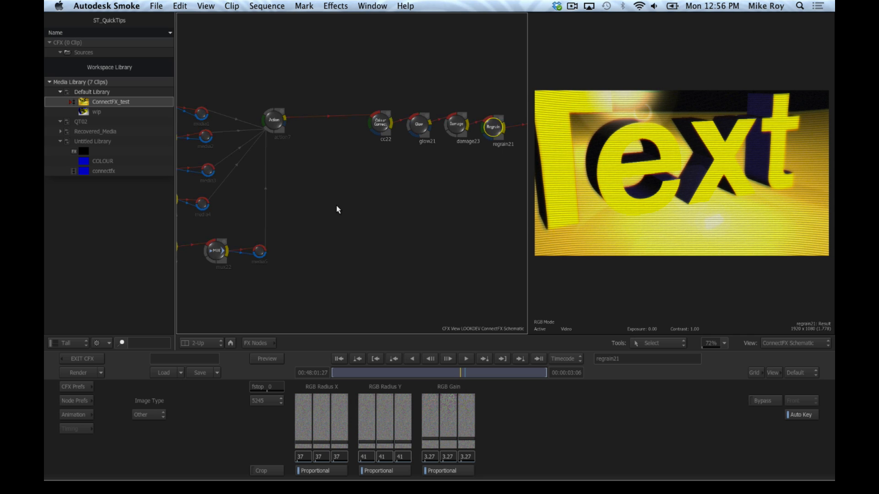
drag(301, 172, 351, 169)
click(320, 119)
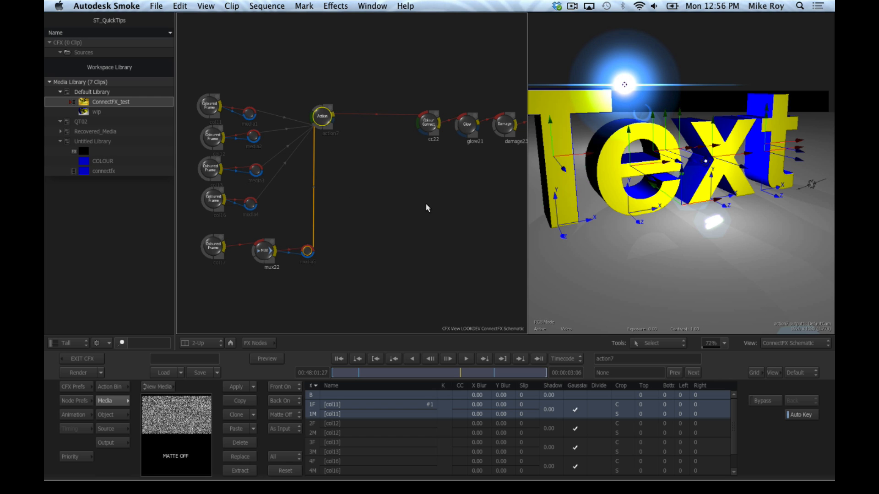
drag(425, 204, 330, 204)
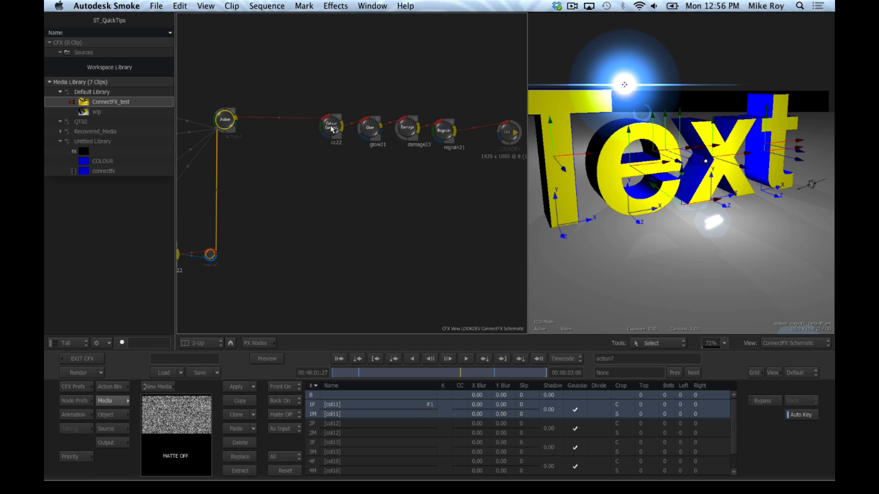
double_click(330, 125)
drag(299, 153, 334, 157)
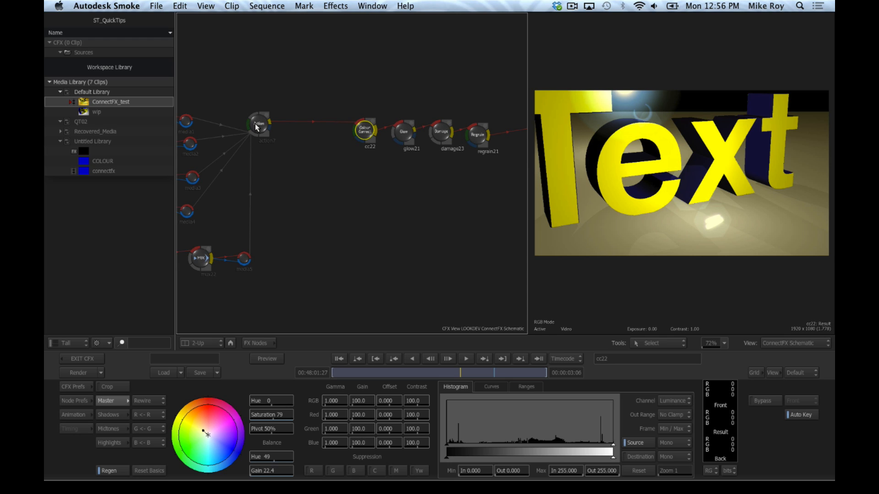
drag(436, 199, 375, 200)
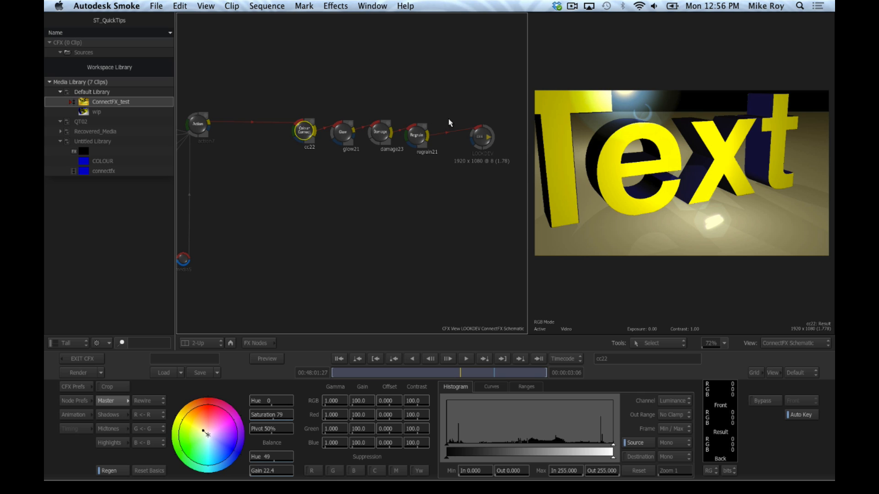
drag(256, 170, 344, 177)
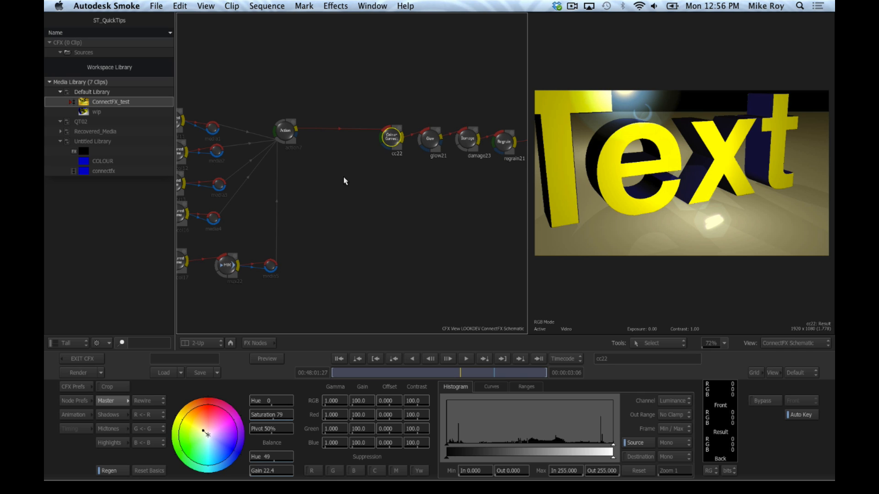
Step: Create a CFX clip from the Action node
click(285, 131)
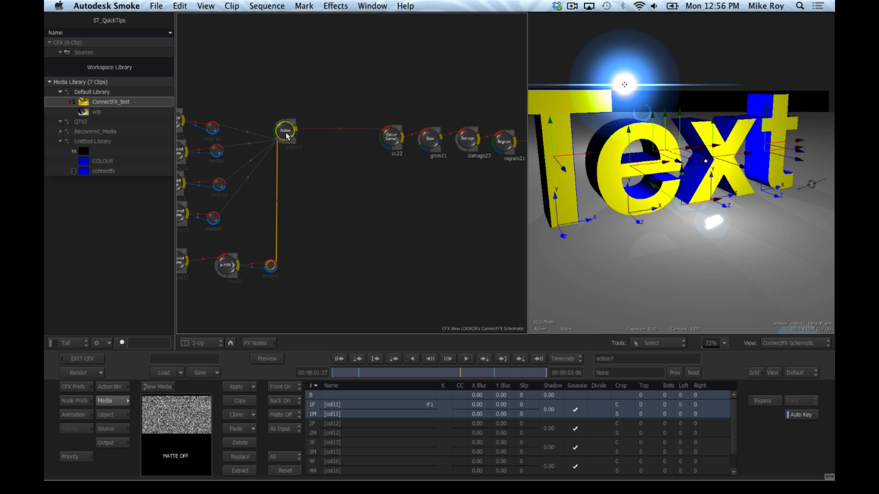
right_click(286, 132)
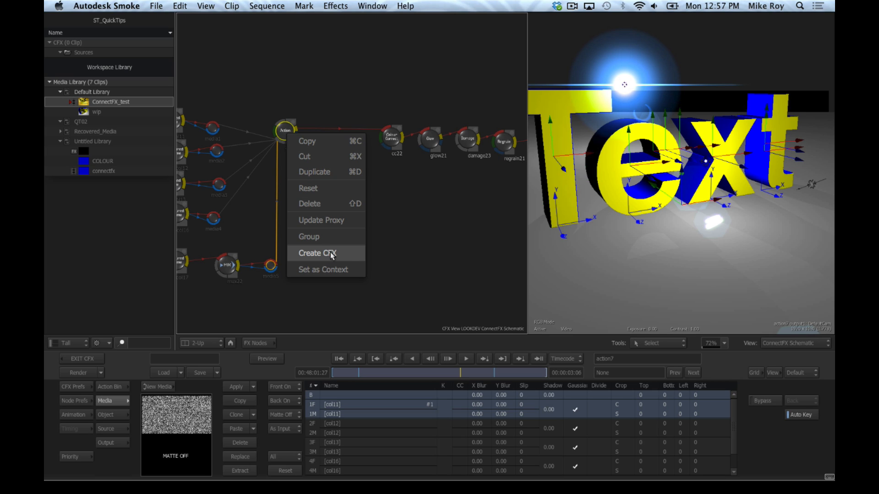
click(350, 252)
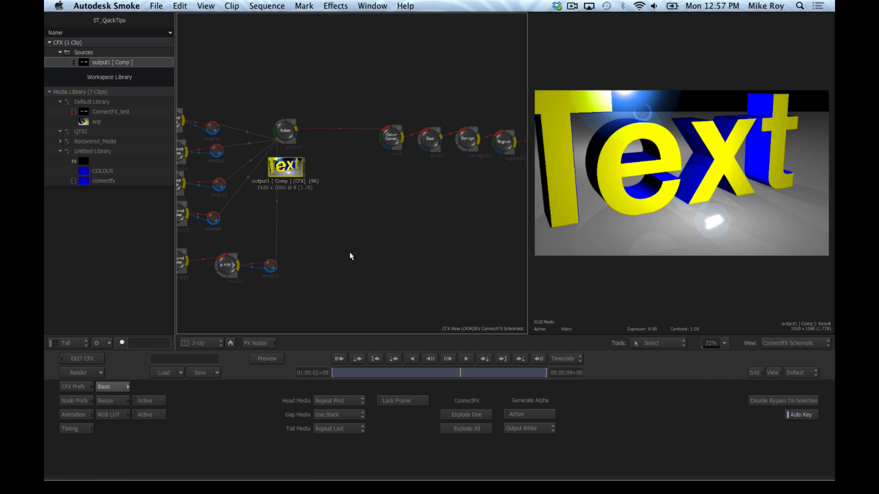
Step: Move the Action node's CFX clip to the empty area below the node chain and locate its entry under Sources
drag(287, 167, 323, 169)
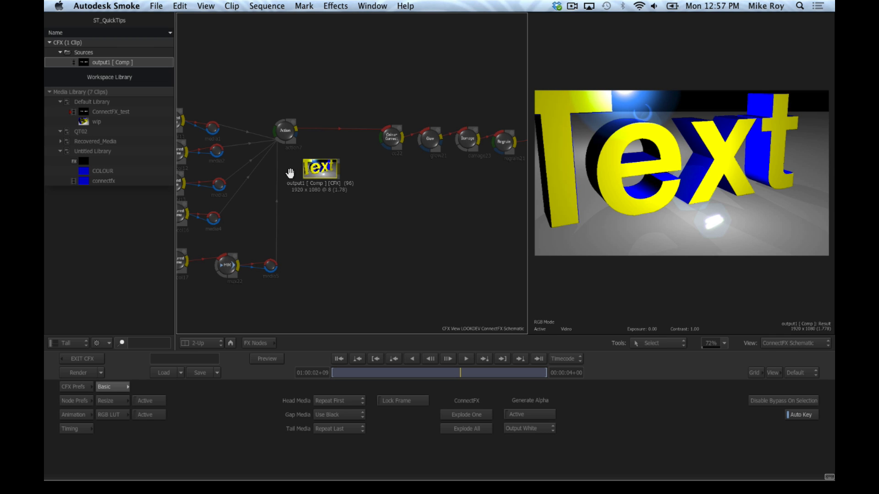
drag(291, 172, 352, 172)
click(344, 130)
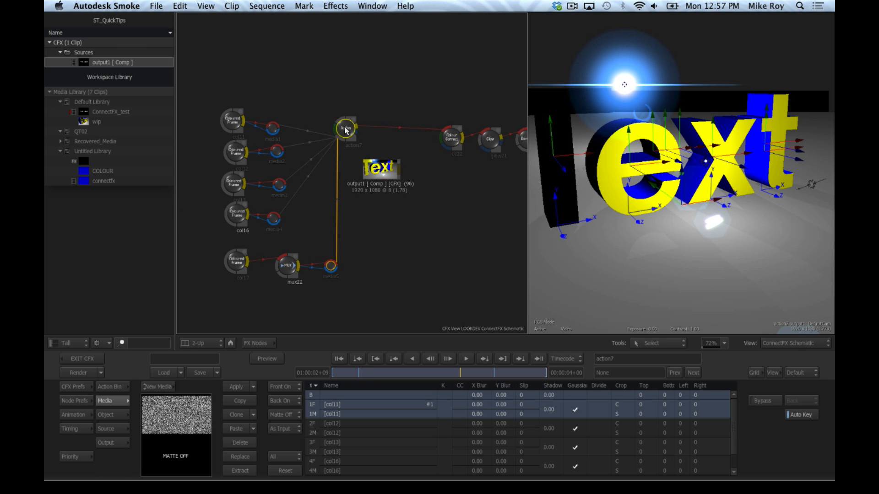
click(374, 169)
drag(380, 171, 405, 228)
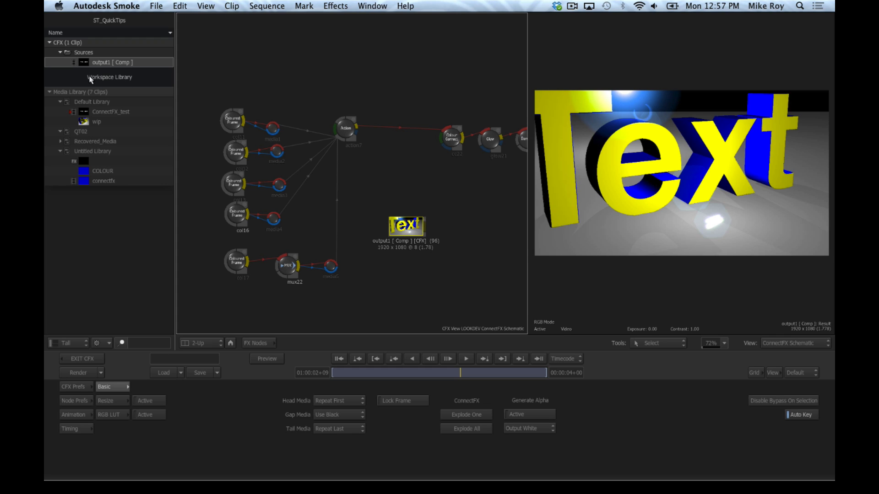
click(83, 62)
drag(400, 235, 350, 226)
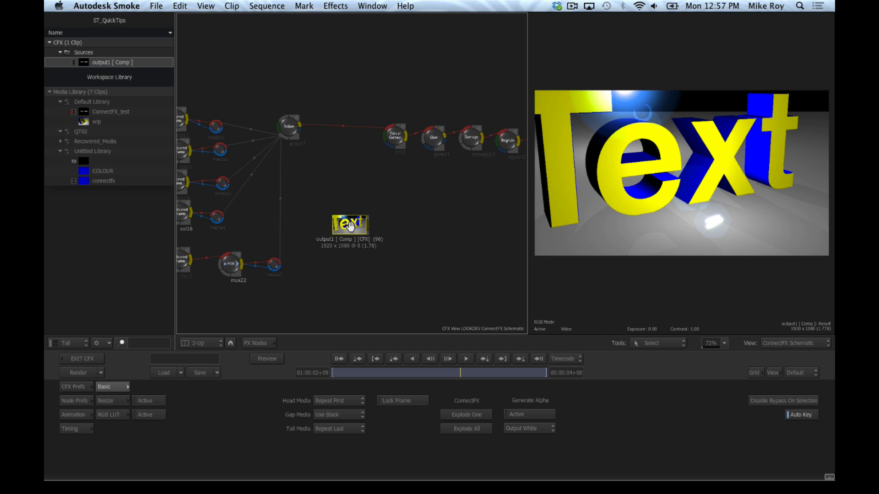
Step: Explode the Action node's CFX clip back into its separate nodes in the schematic
right_click(351, 226)
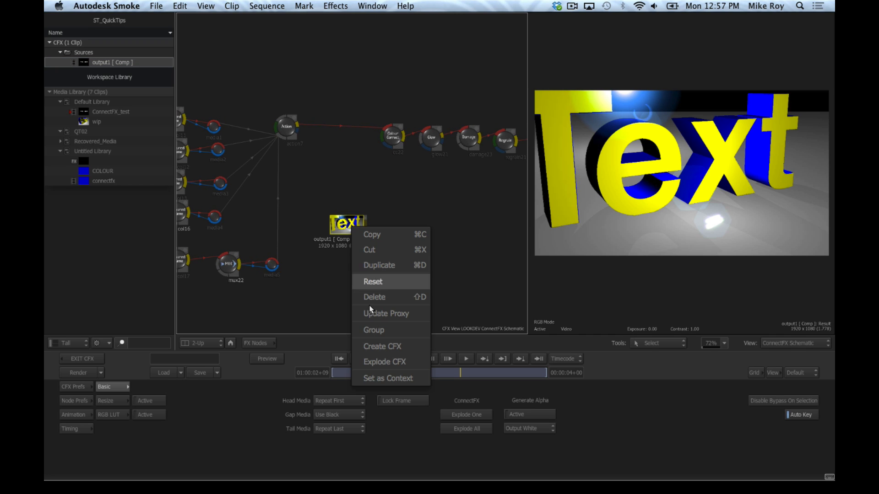
click(392, 364)
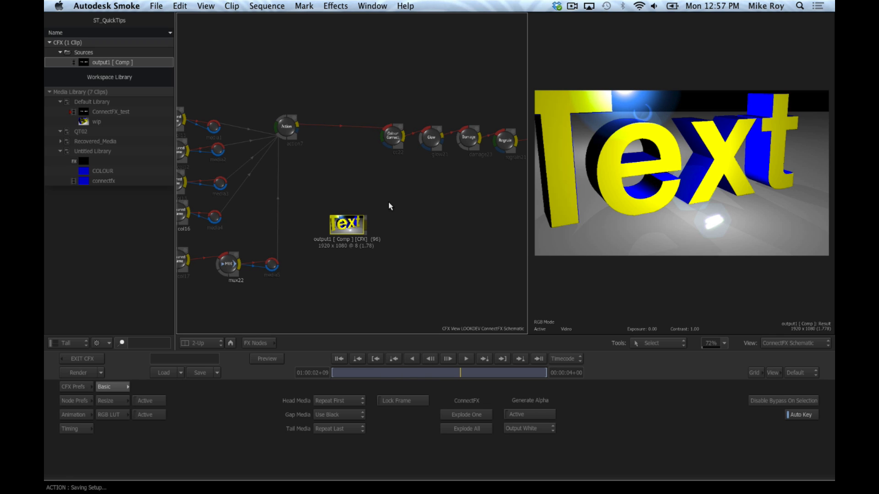
mouse_move(356, 221)
mouse_down()
mouse_move(366, 119)
mouse_move(320, 308)
mouse_move(355, 191)
mouse_move(344, 230)
mouse_up()
click(359, 123)
ctrl+click(357, 124)
click(356, 122)
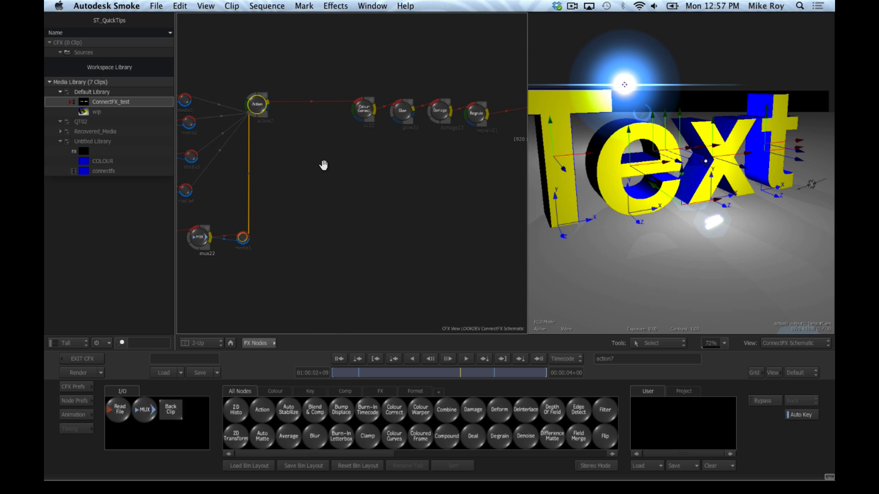
Step: Add a MUX node fed by the Action node's output and rename it _3dtext
drag(323, 165, 309, 189)
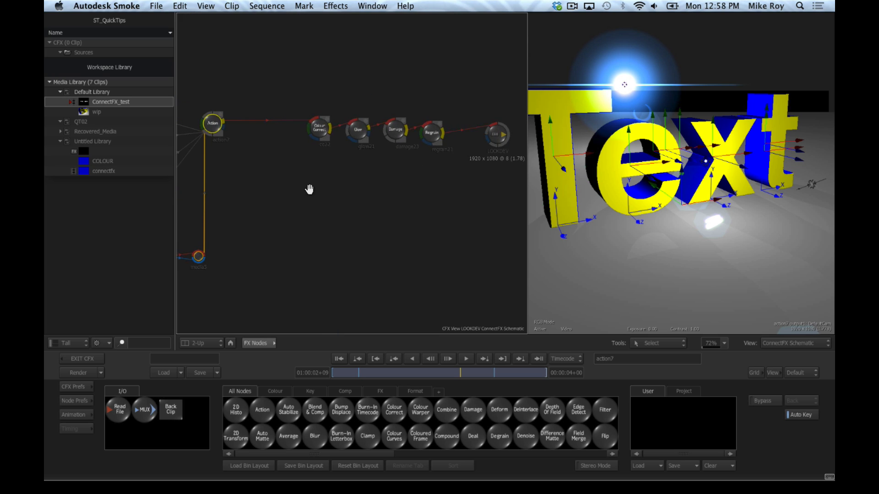
drag(151, 412, 326, 158)
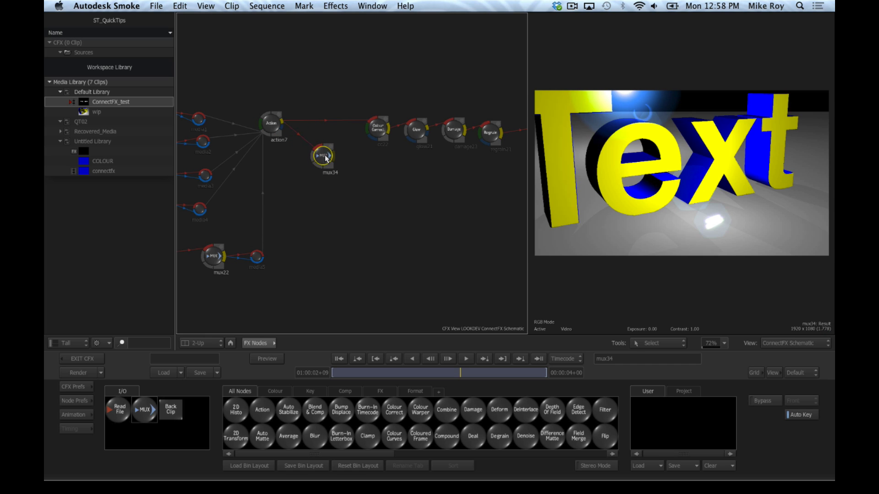
click(327, 158)
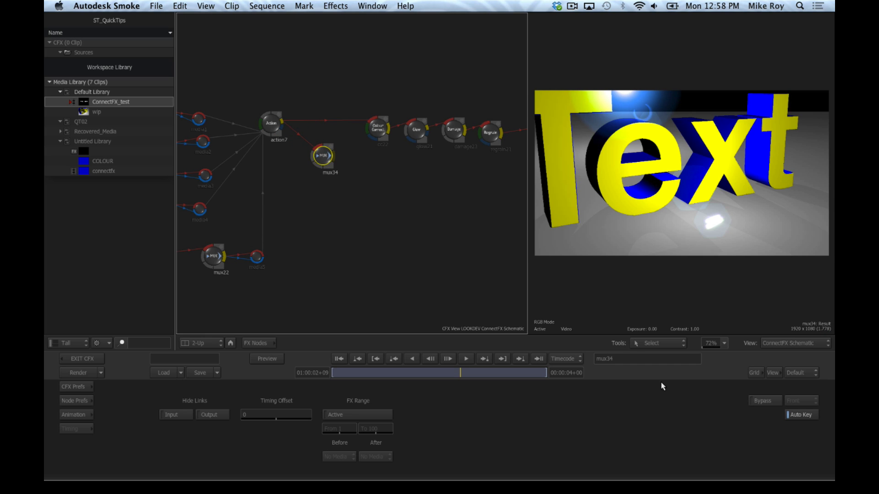
click(615, 360)
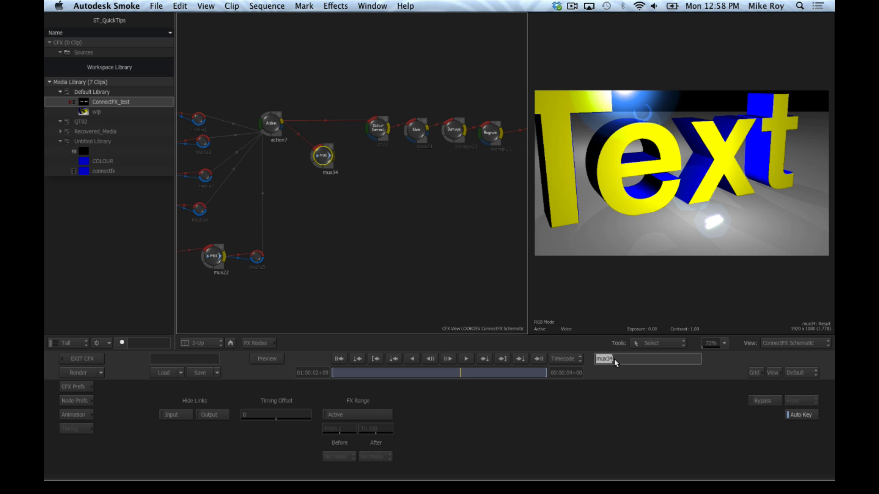
text(3dtext)
key(Return)
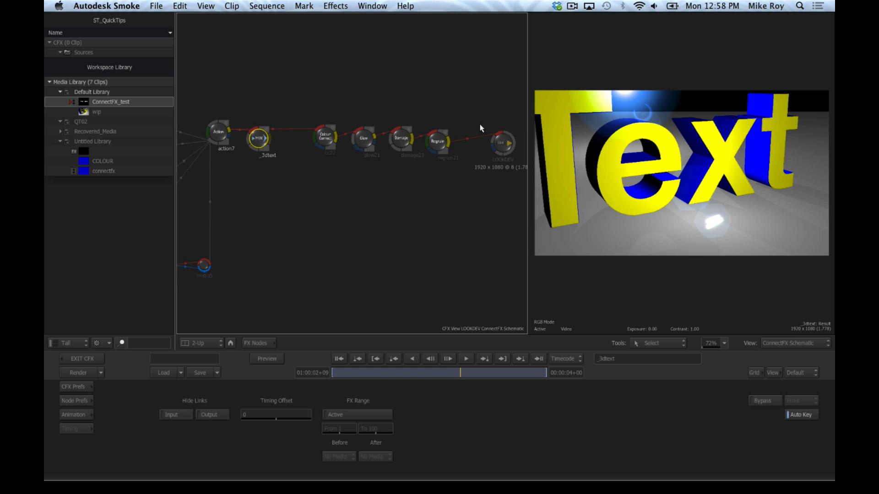
Step: Move the LOOKDEV output node beside the _3dtext MUX and connect the MUX's result to it
mouse_move(479, 125)
mouse_down()
mouse_move(480, 149)
mouse_move(382, 192)
mouse_move(280, 175)
mouse_move(283, 151)
mouse_move(270, 147)
mouse_move(291, 143)
mouse_up()
drag(276, 237, 322, 251)
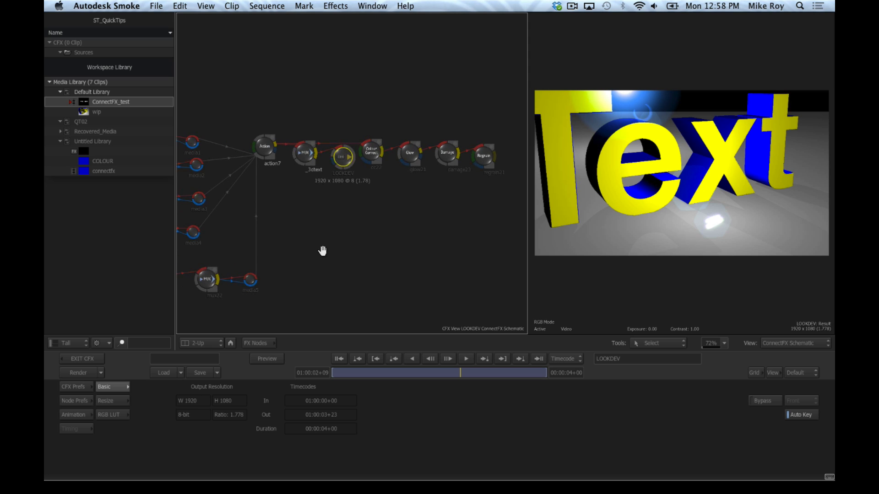
Step: Render the LOOKDEV output and exit ConnectFX to the timeline
click(74, 373)
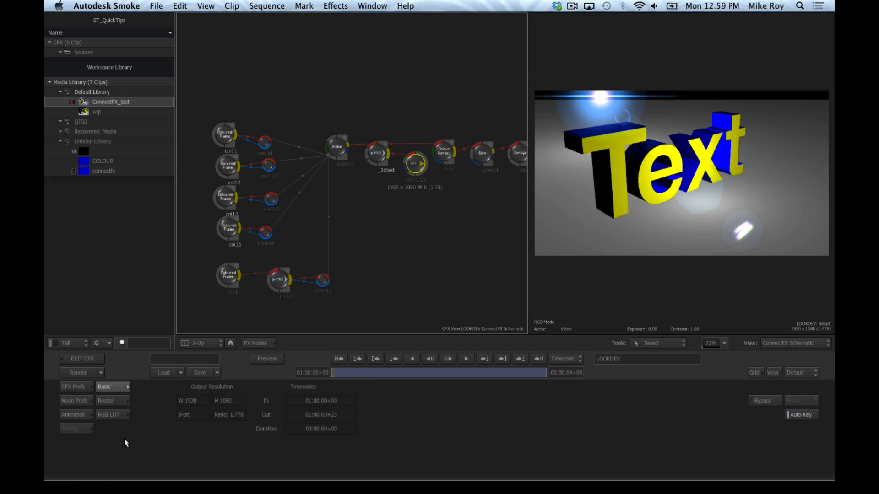
click(83, 360)
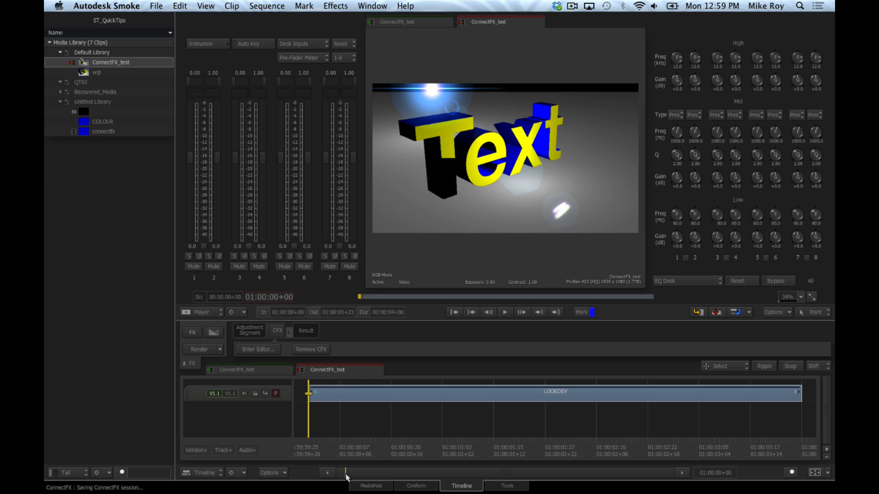
Step: Play the rendered segment from 01:00:01+04 and view the result full screen
drag(342, 453, 451, 493)
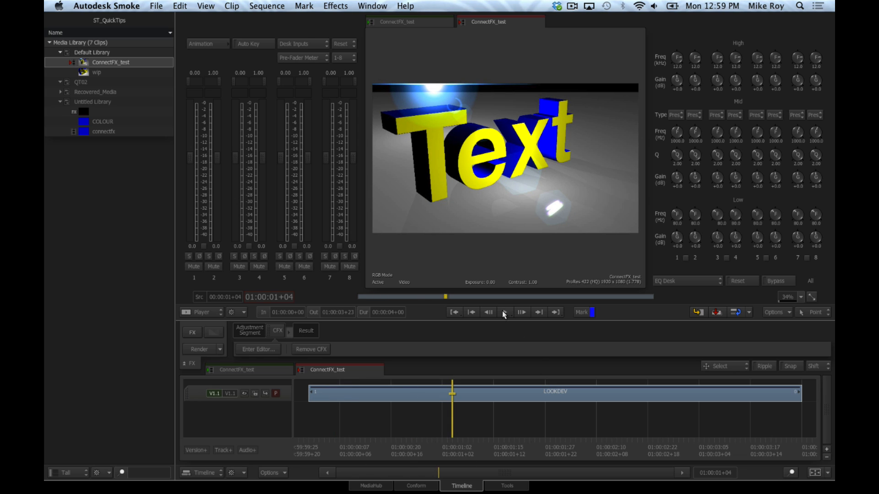
click(503, 312)
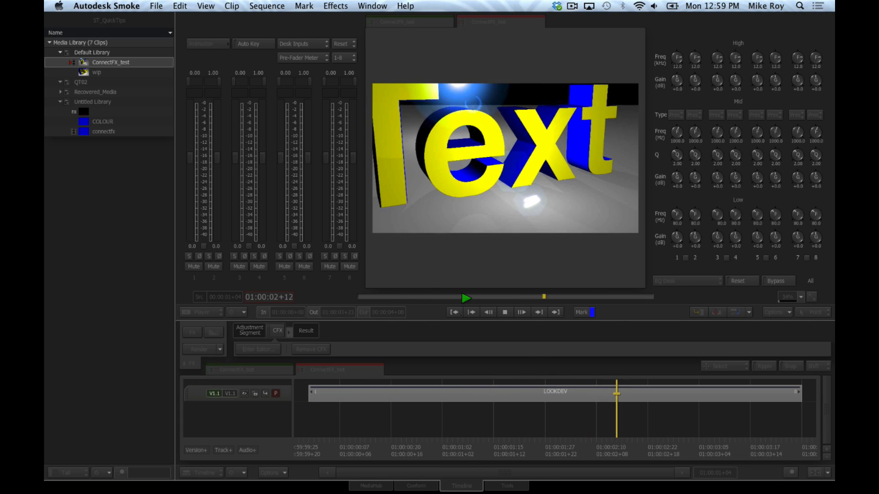
click(471, 300)
key(ctrl+Escape)
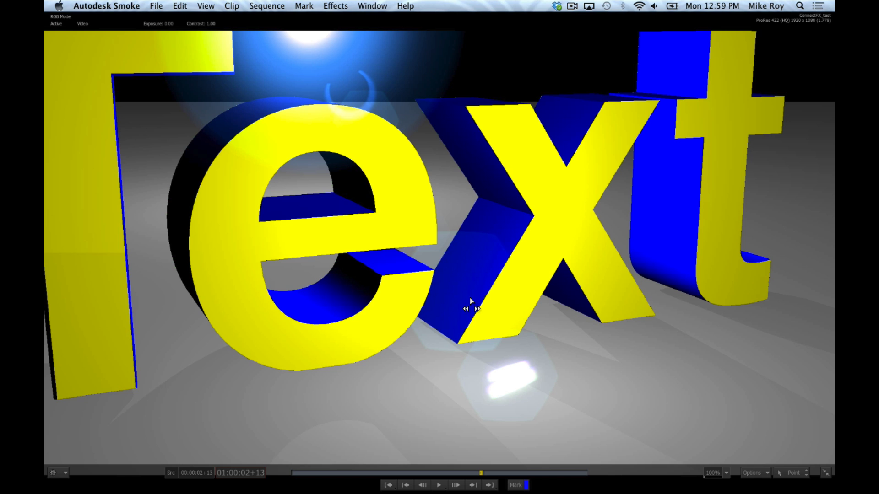
Step: Play the rendered segment full screen from its first frame, and return to the timeline at the segment's start
click(387, 485)
click(439, 485)
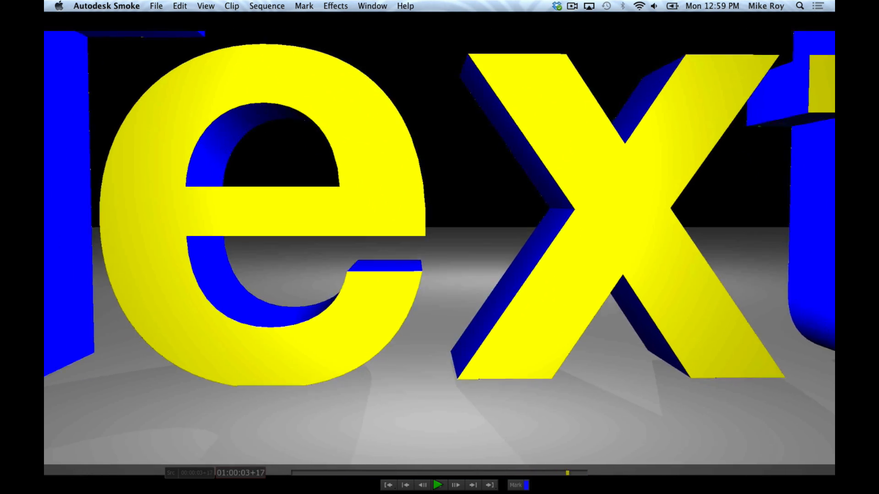
key(ctrl+Escape)
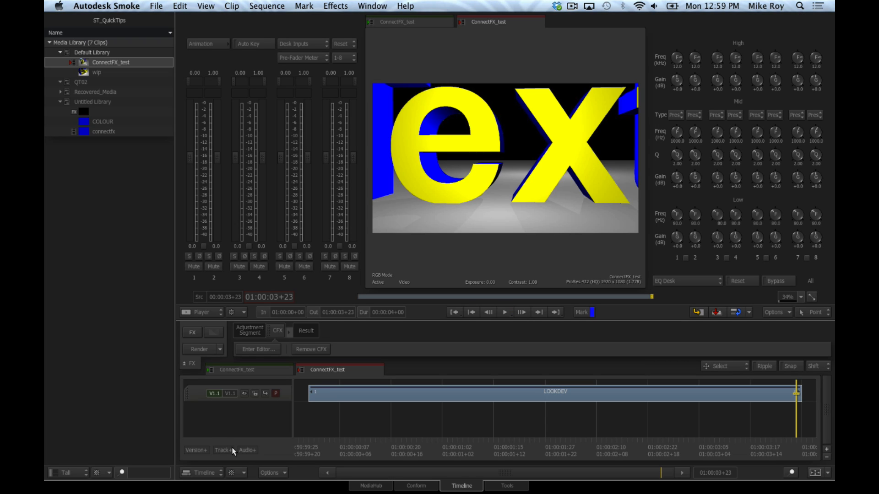
key(Home)
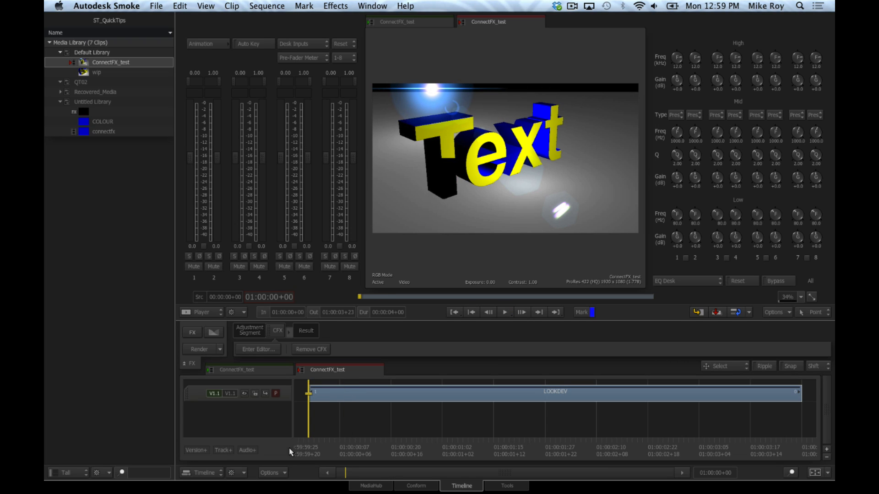
Step: Add a video track above the LOOKDEV segment and hard commit the gap on it
click(222, 450)
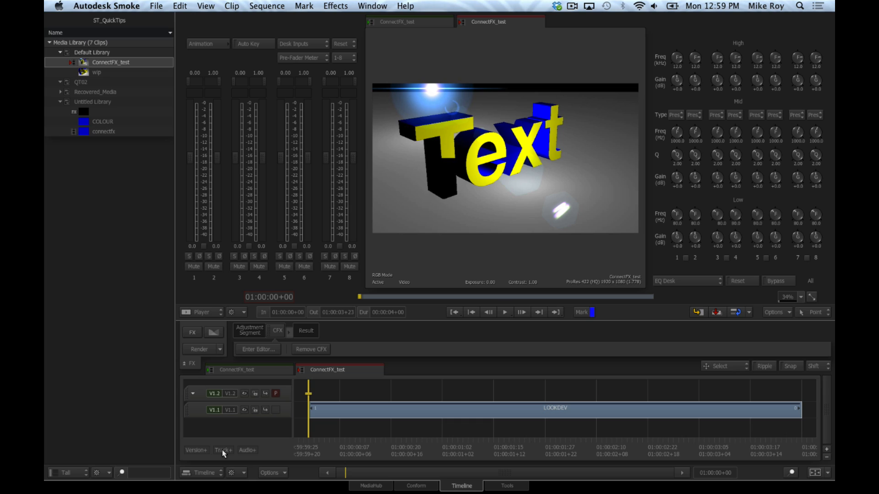
click(422, 389)
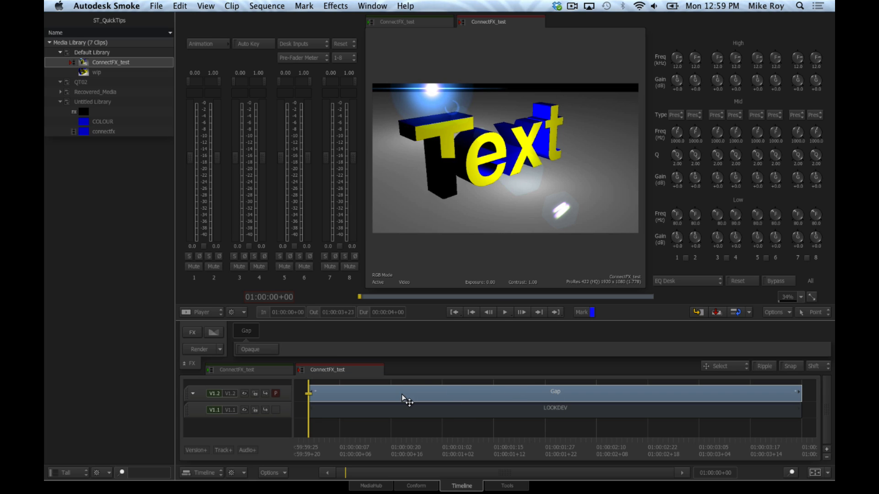
right_click(343, 396)
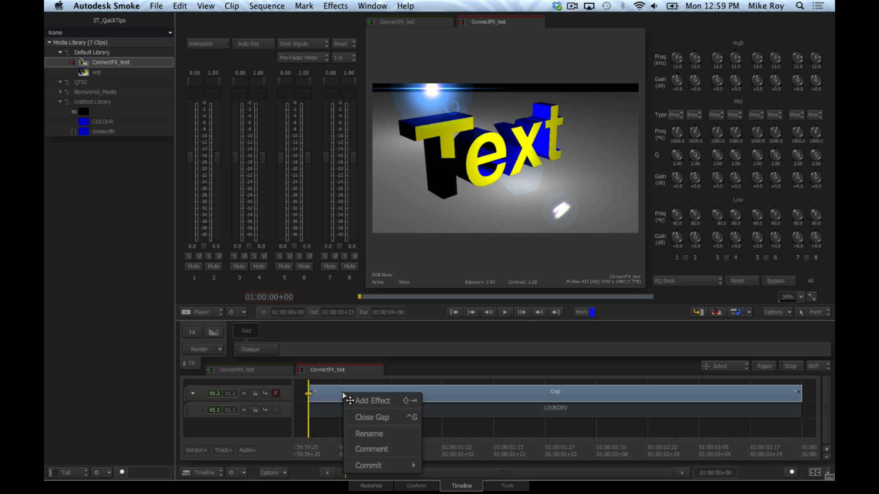
mouse_move(376, 465)
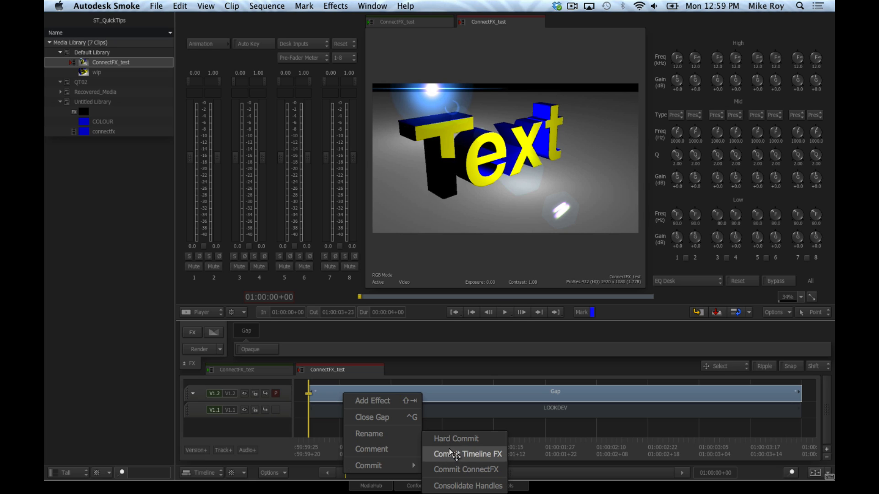
click(470, 438)
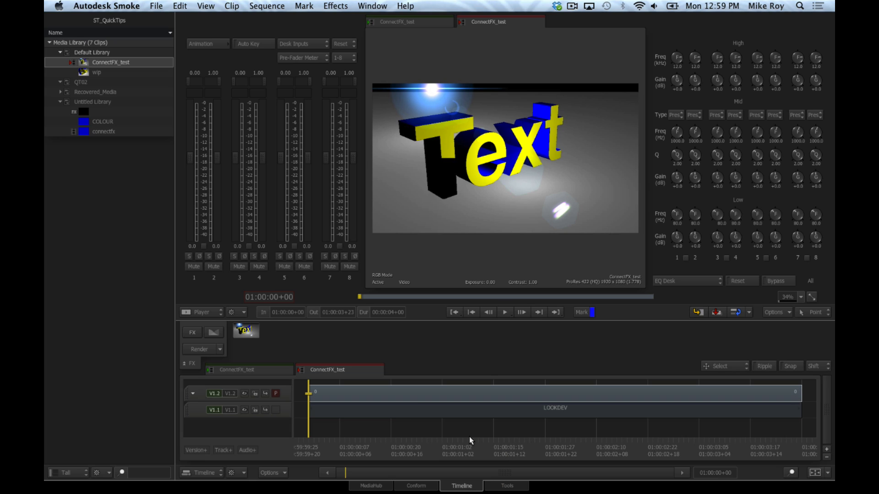
Step: Move the committed segment from the upper track into the Default Library thumbnails and name the clip 3dText
drag(331, 451, 366, 407)
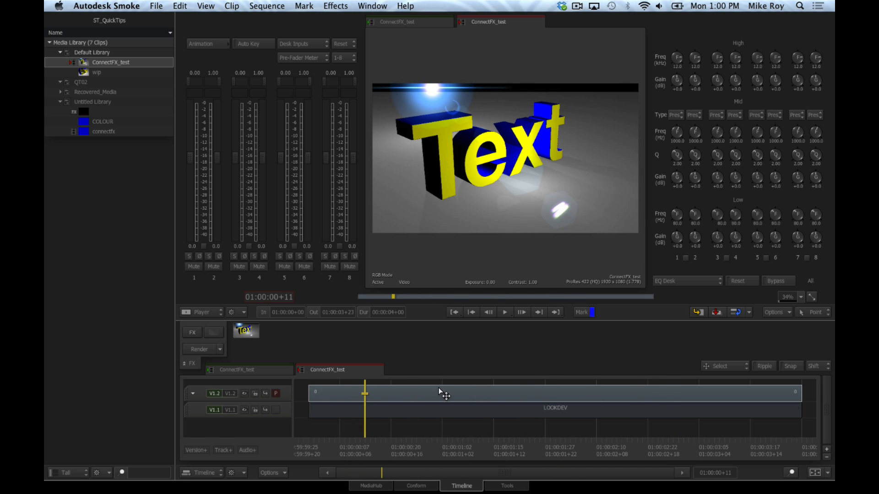
click(439, 393)
key(alt+1)
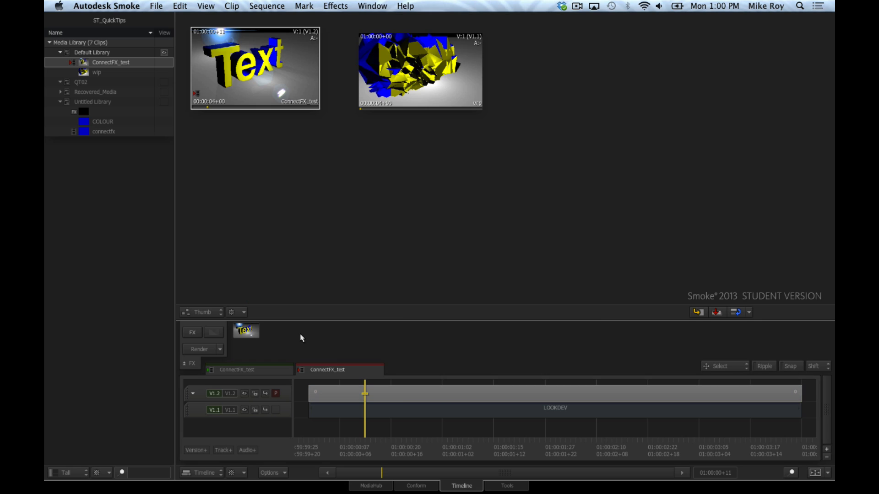
click(408, 391)
drag(408, 379, 266, 191)
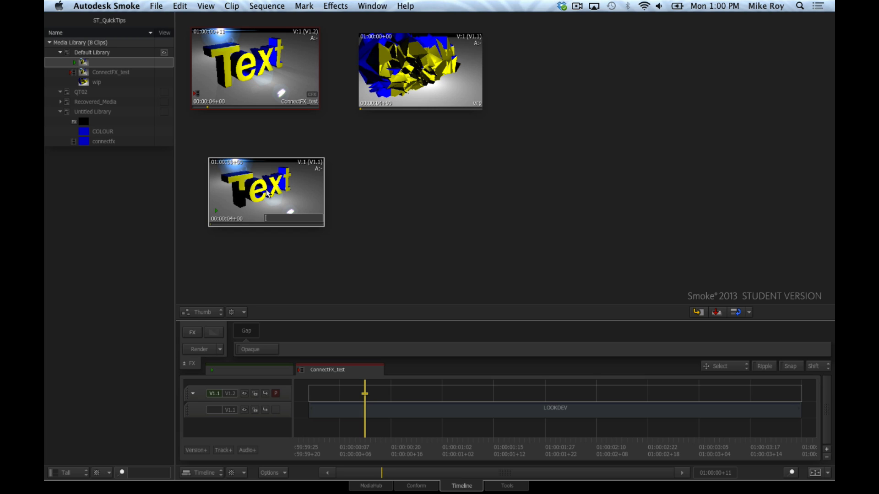
text(3dText)
key(Return)
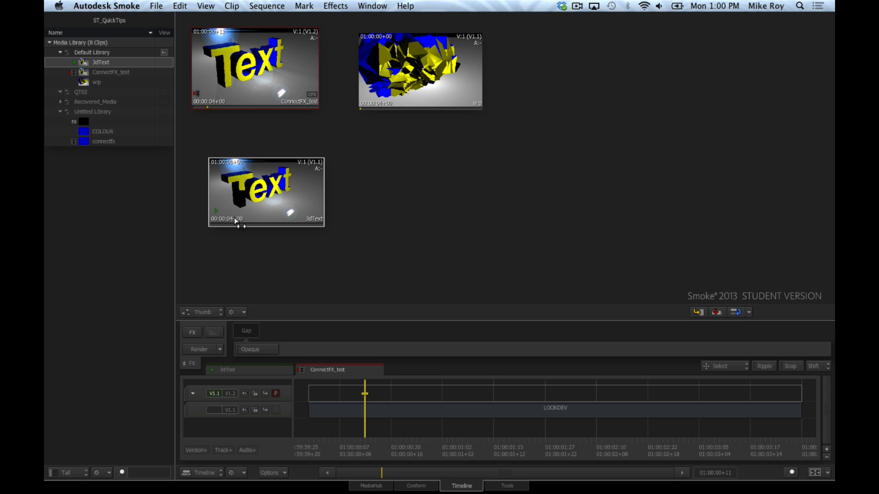
Step: Reopen the LOOKDEV segment's ConnectFX at its first frame and place the 3dText clip before the Colour Correct node
drag(365, 430, 303, 452)
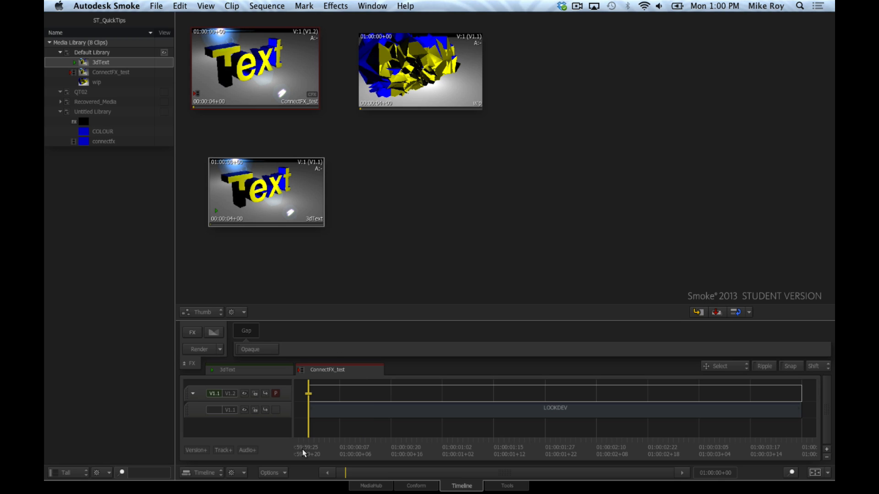
click(413, 404)
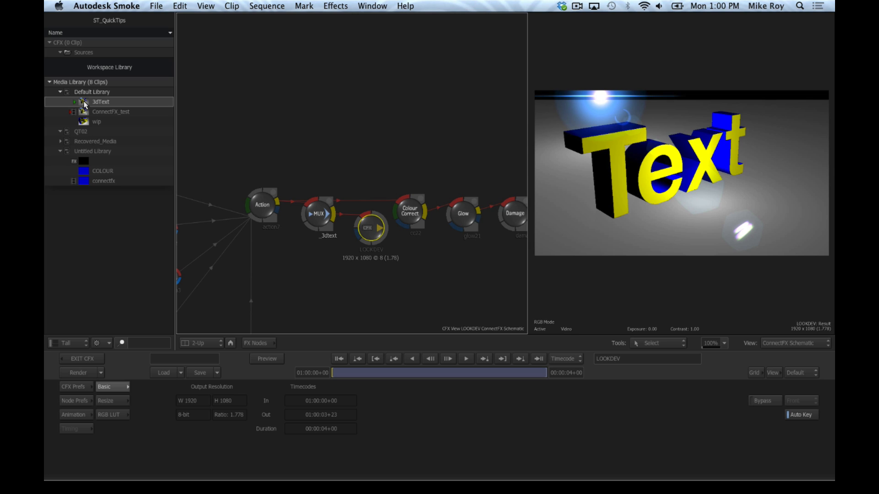
click(84, 105)
drag(85, 104, 412, 257)
drag(399, 178, 339, 174)
Step: Move the LOOKDEV output node beyond the Regrain node and connect Regrain's result to it
drag(348, 253, 430, 210)
click(311, 232)
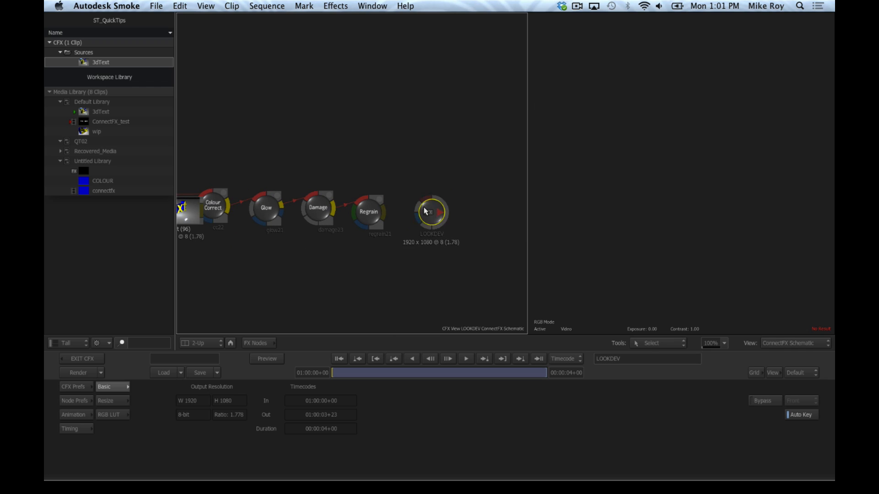
right_click(387, 211)
click(373, 207)
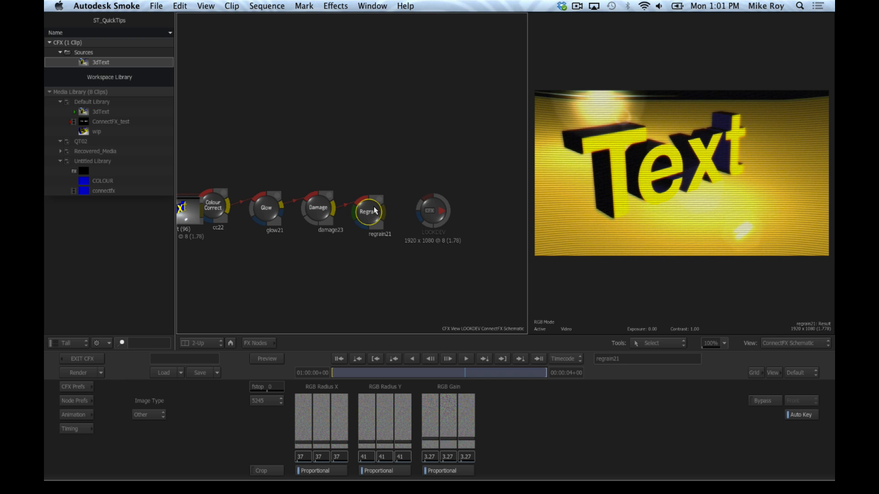
drag(384, 210, 428, 200)
Step: Spread the _3dtext MUX and Colour Correct nodes apart in the schematic to make room around the 3dText clip
mouse_move(303, 194)
mouse_down()
mouse_move(409, 188)
mouse_move(293, 207)
mouse_up()
drag(344, 195, 278, 200)
drag(283, 154, 385, 137)
drag(327, 191, 276, 187)
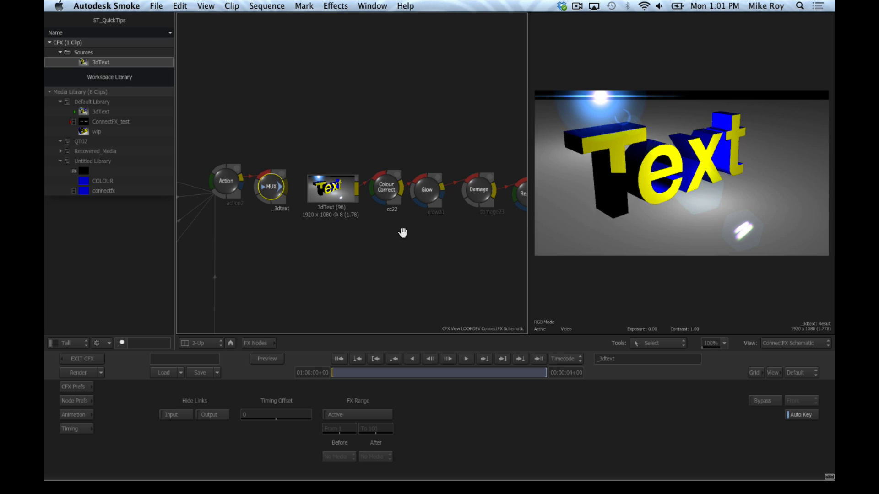
drag(402, 233, 330, 228)
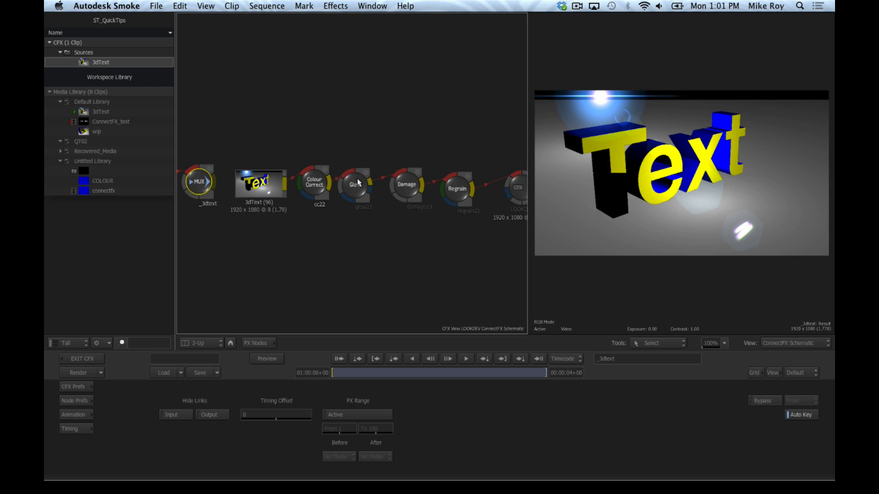
Step: Compare the results of the Regrain node, the 3dText clip and the LOOKDEV output at the first frame
right_click(459, 187)
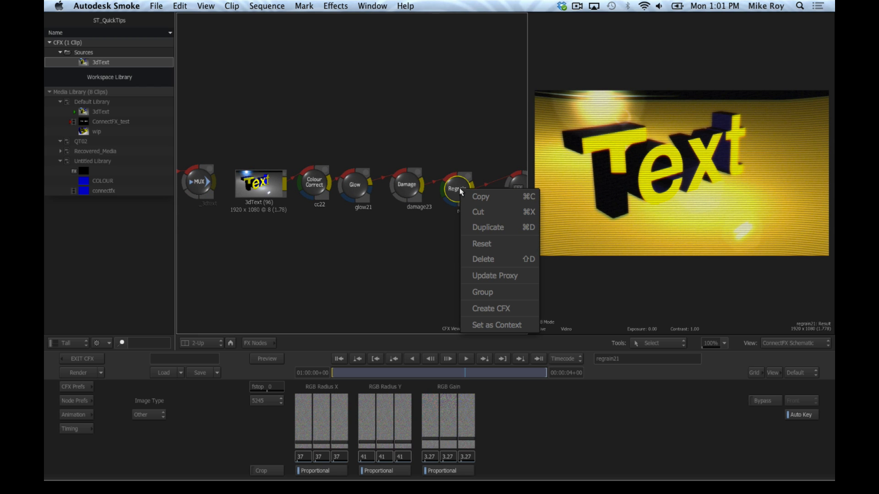
click(449, 182)
drag(372, 374, 338, 347)
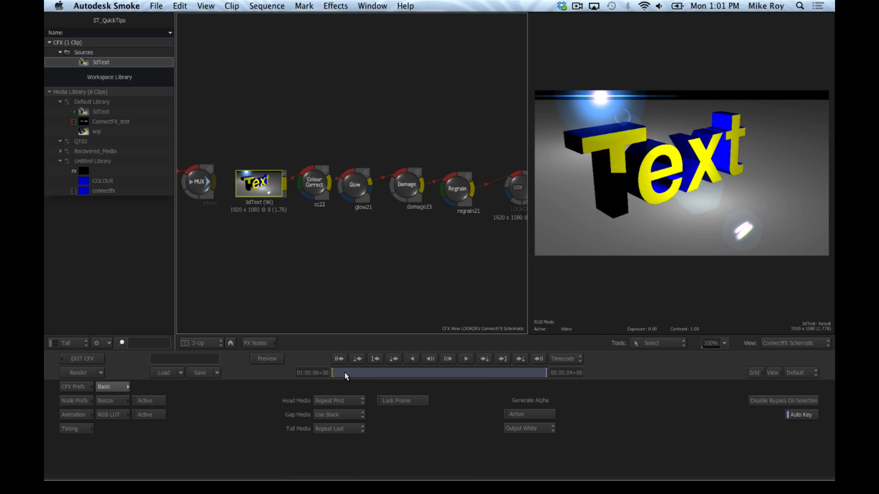
drag(346, 376, 286, 344)
drag(431, 257, 293, 256)
click(380, 188)
drag(214, 272, 491, 238)
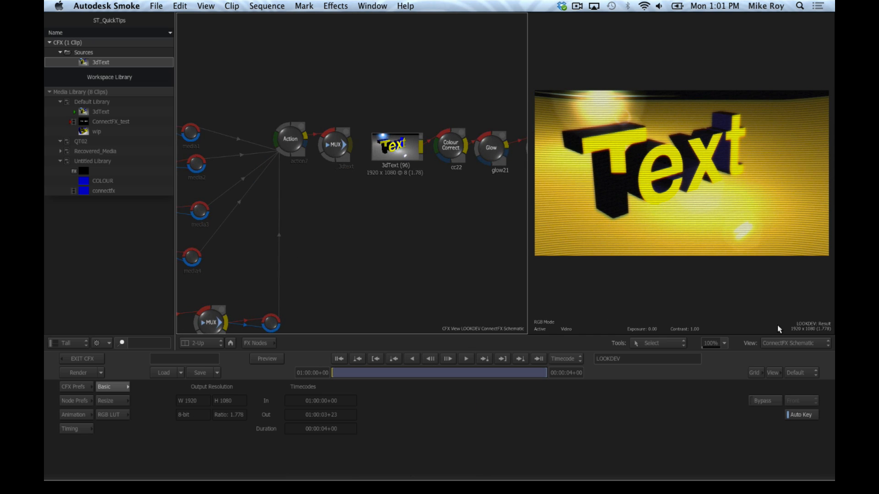
Step: Review the complete node tree from its first frame, and scrub the 3dText clip's result to 01:00:01+01
drag(712, 344, 551, 335)
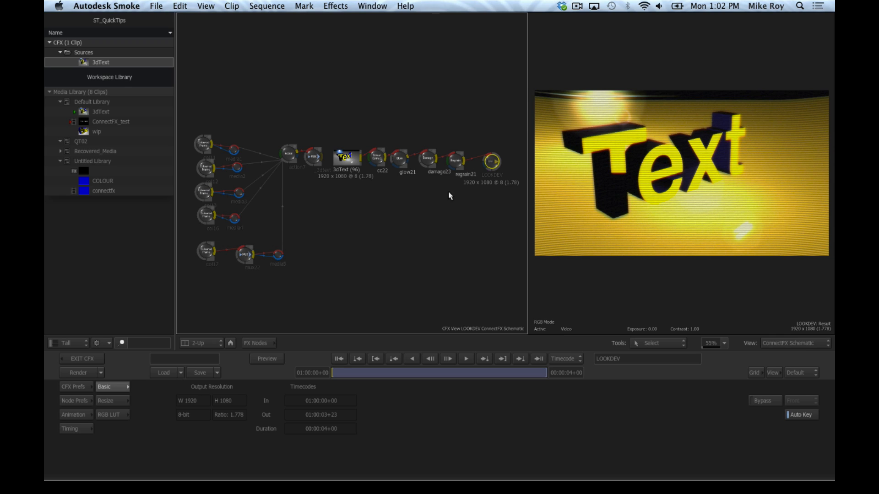
click(343, 373)
click(337, 360)
drag(491, 161, 488, 160)
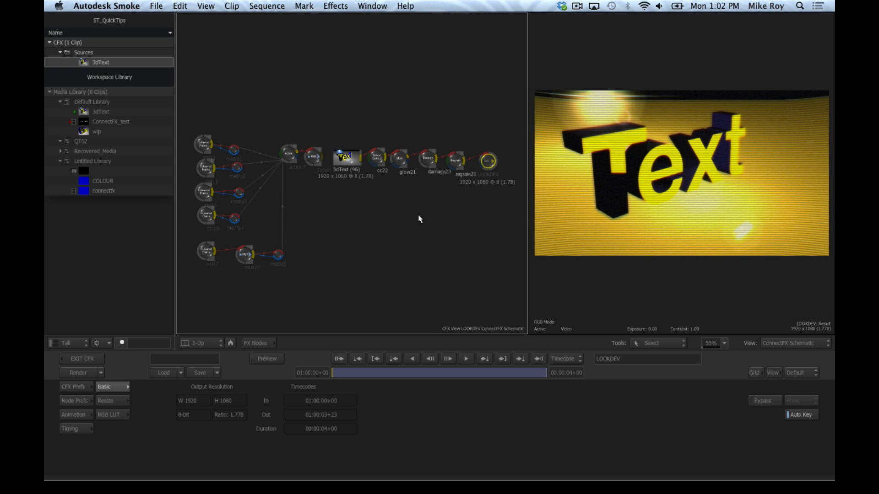
click(343, 161)
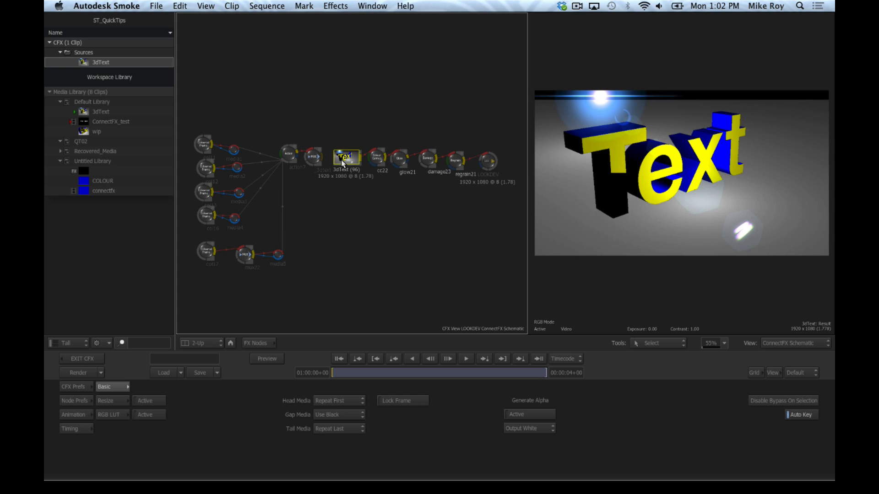
drag(343, 160, 472, 187)
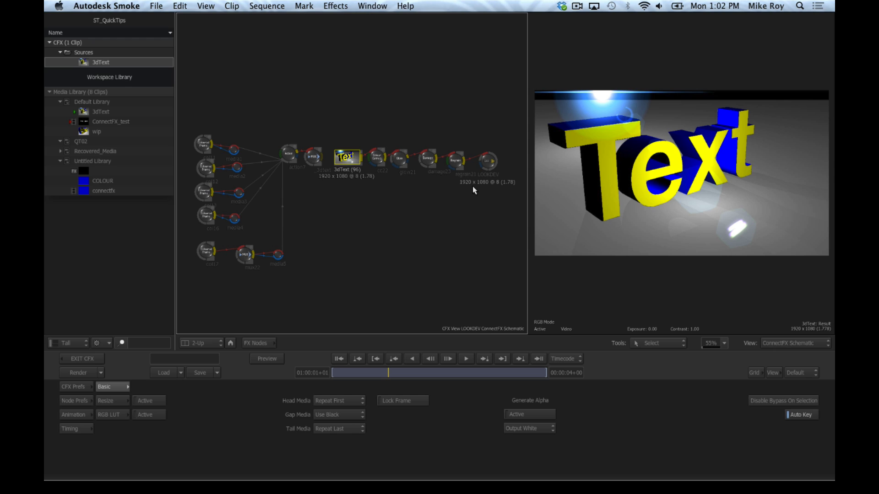